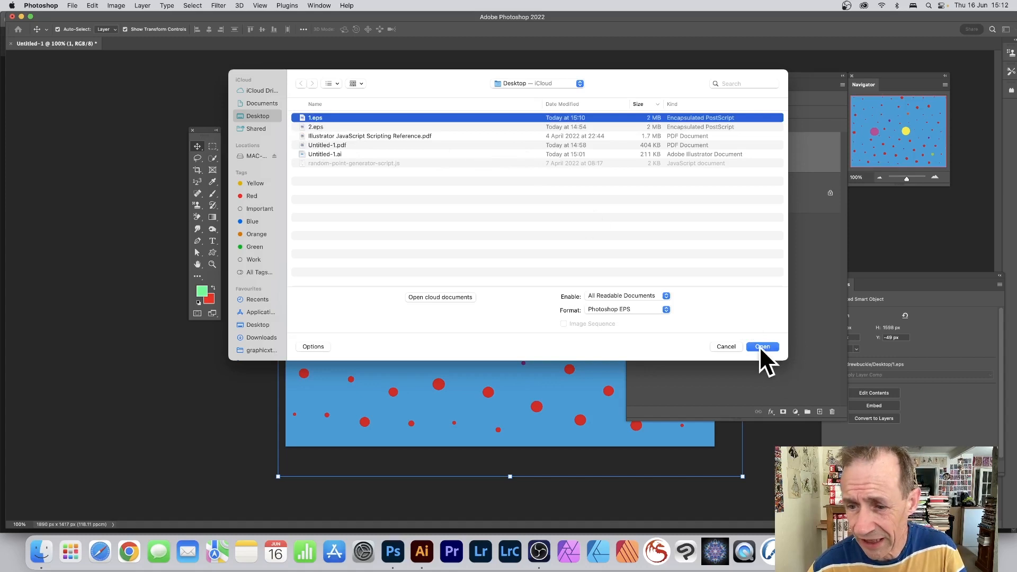
Step: Cancel opening 1.eps and delete the existing placed smart object layer
click(762, 347)
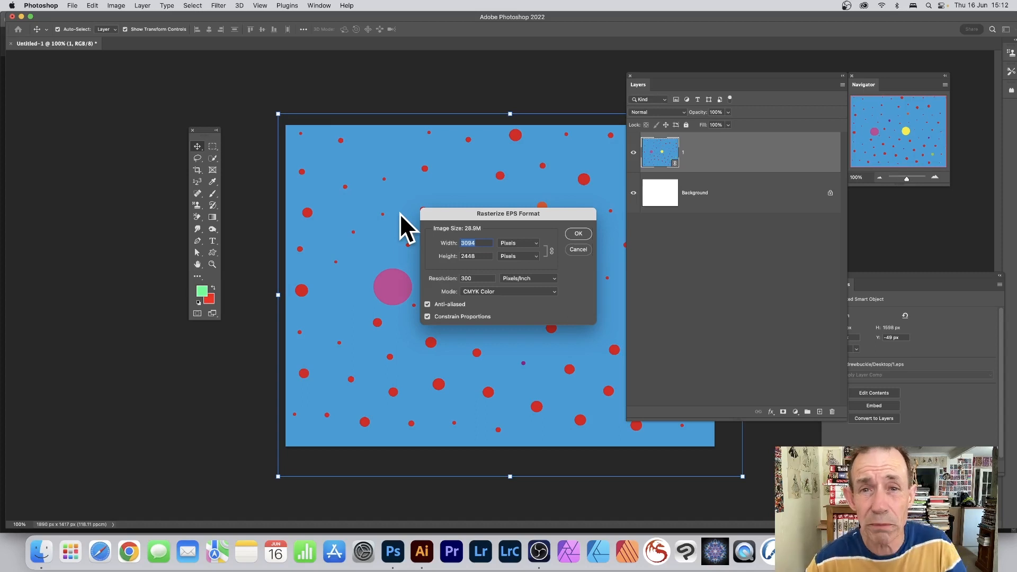
click(579, 250)
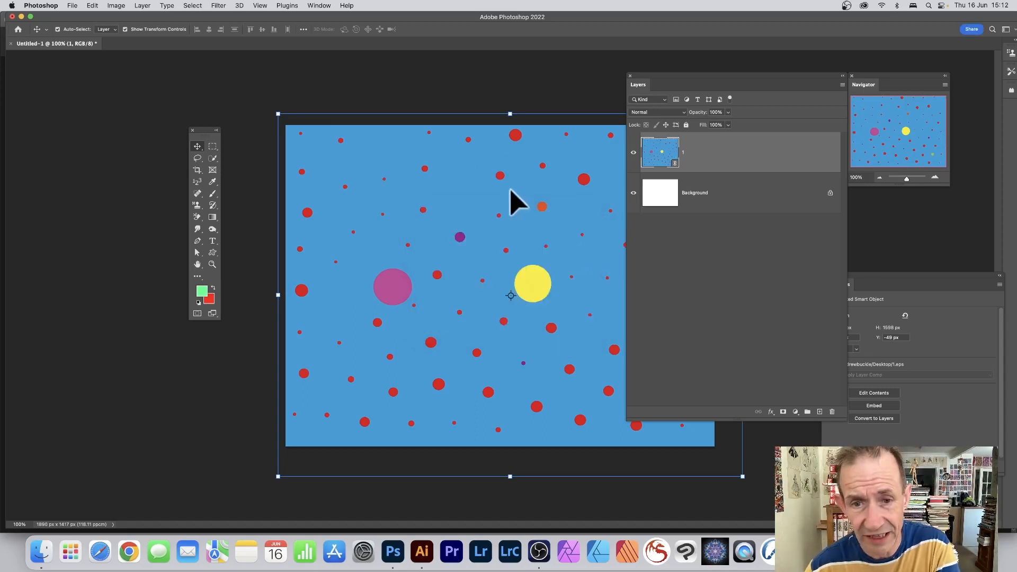
key(Delete)
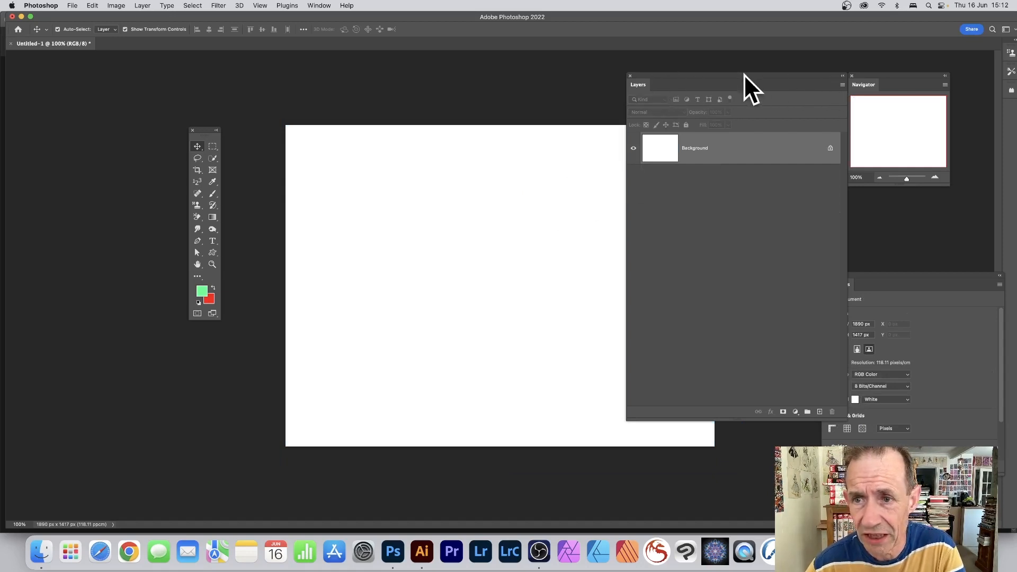
Step: Place 1.eps from the Desktop as a linked file into the document
drag(744, 74, 885, 74)
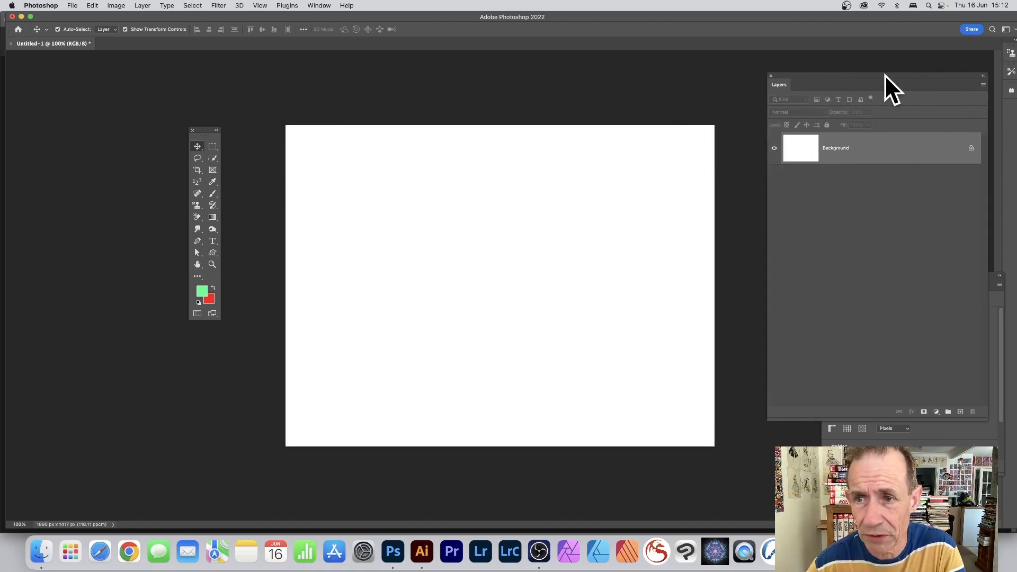
click(72, 5)
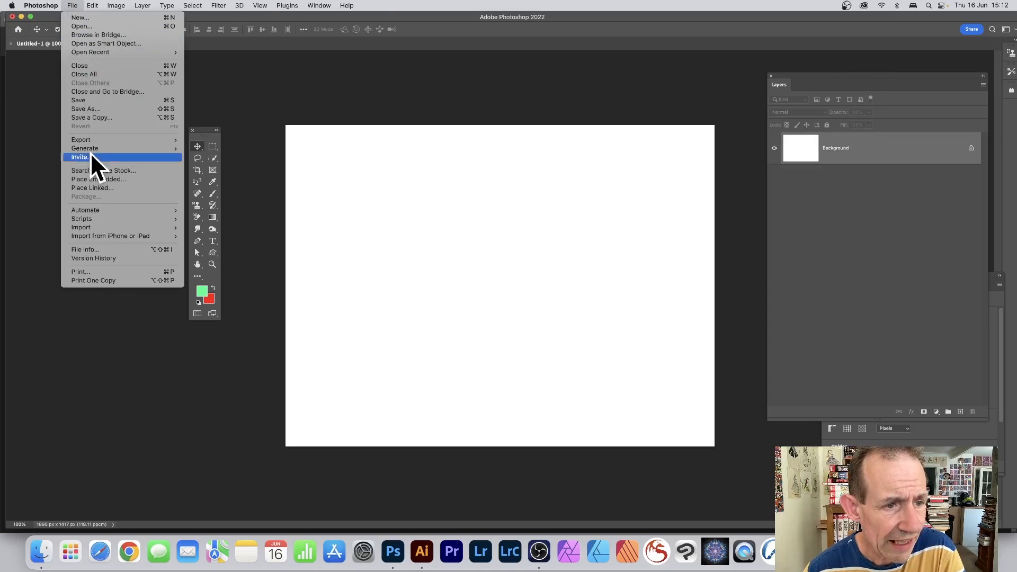
click(98, 189)
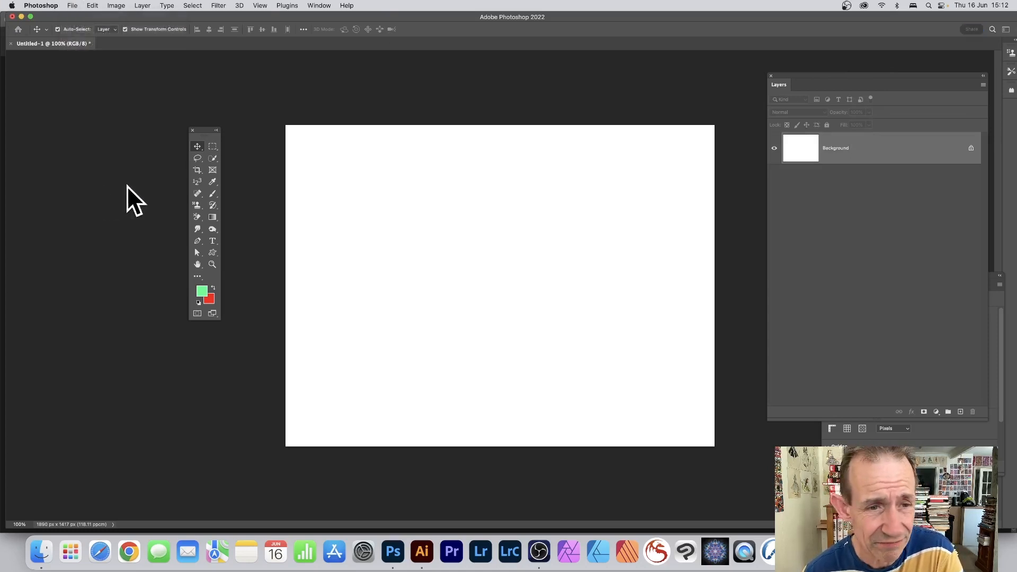
click(310, 117)
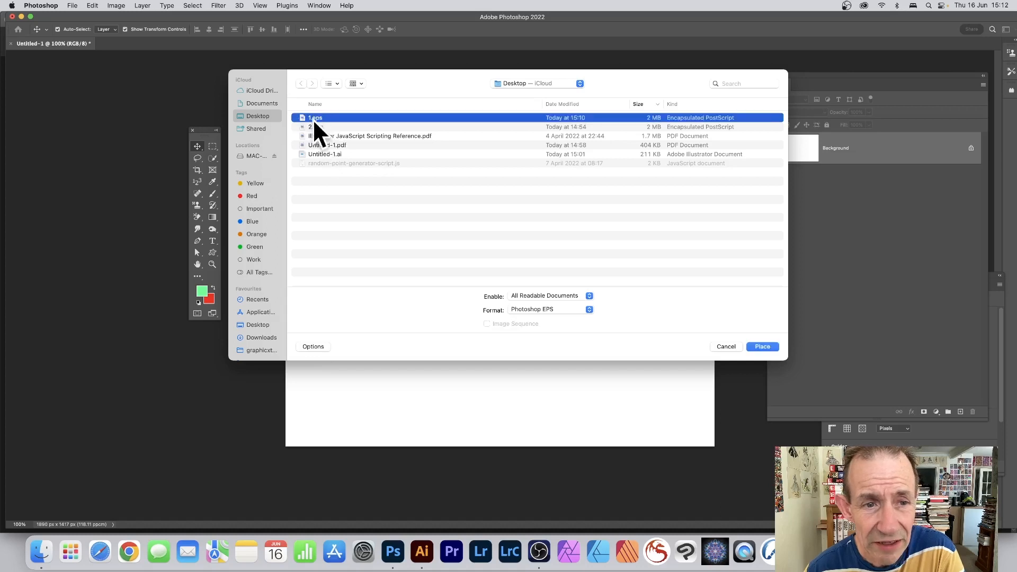
click(762, 347)
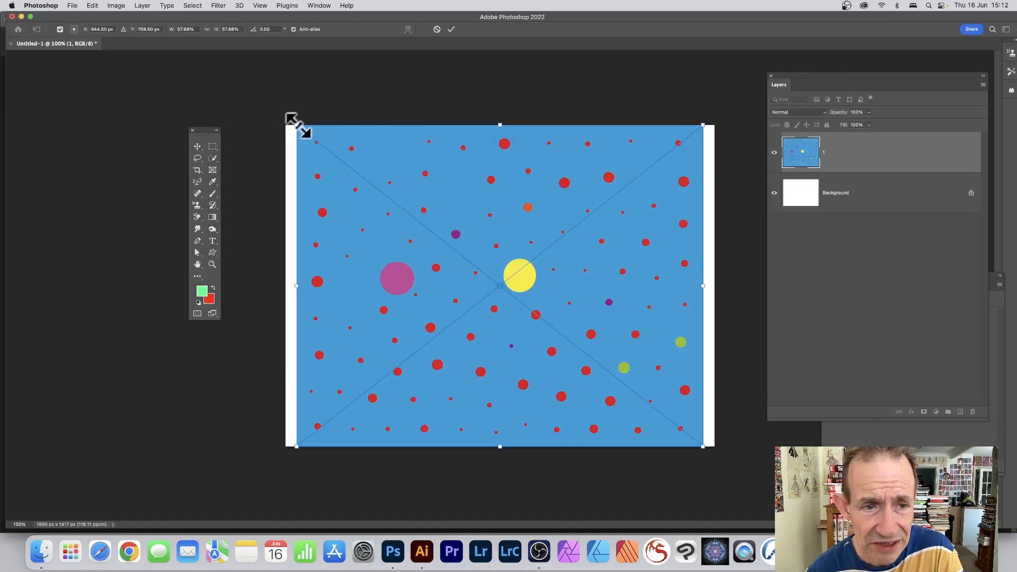
Step: Scale the placed image up beyond the canvas edges and commit the transform
drag(296, 125, 172, 51)
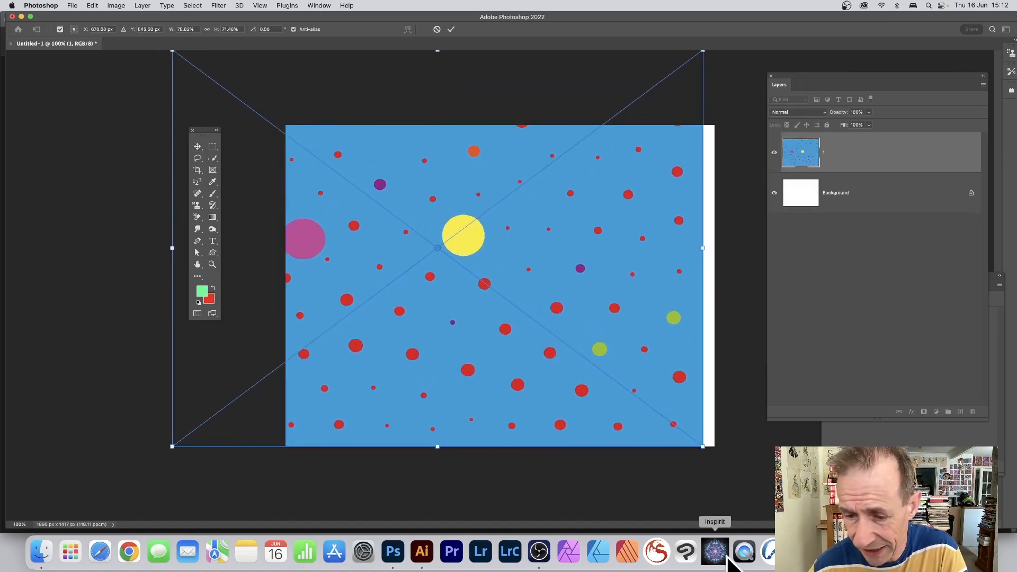
drag(703, 446, 747, 482)
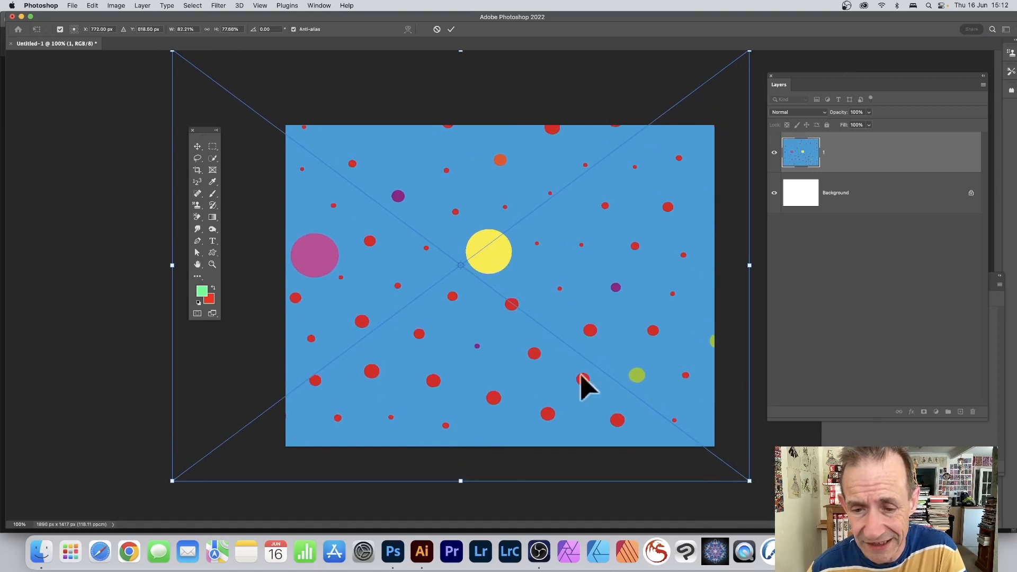
key(Return)
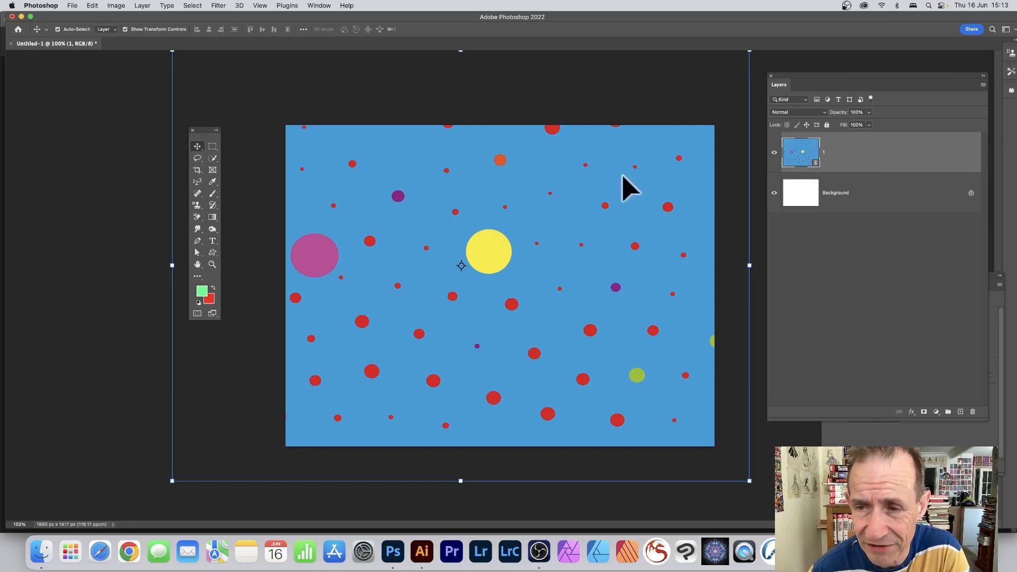
Step: Try to edit the smart object's contents, then quit Preview
double_click(816, 163)
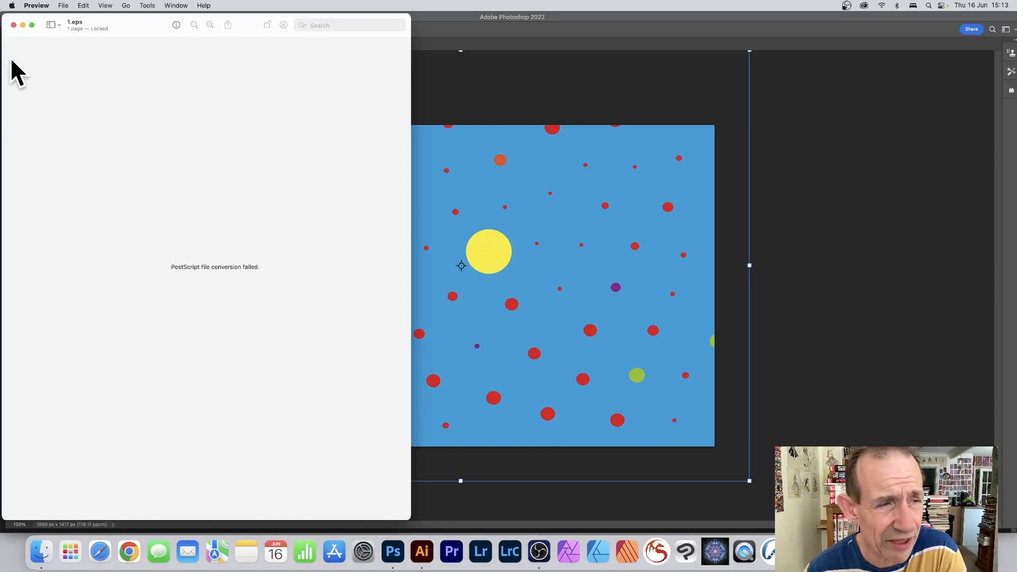
click(29, 4)
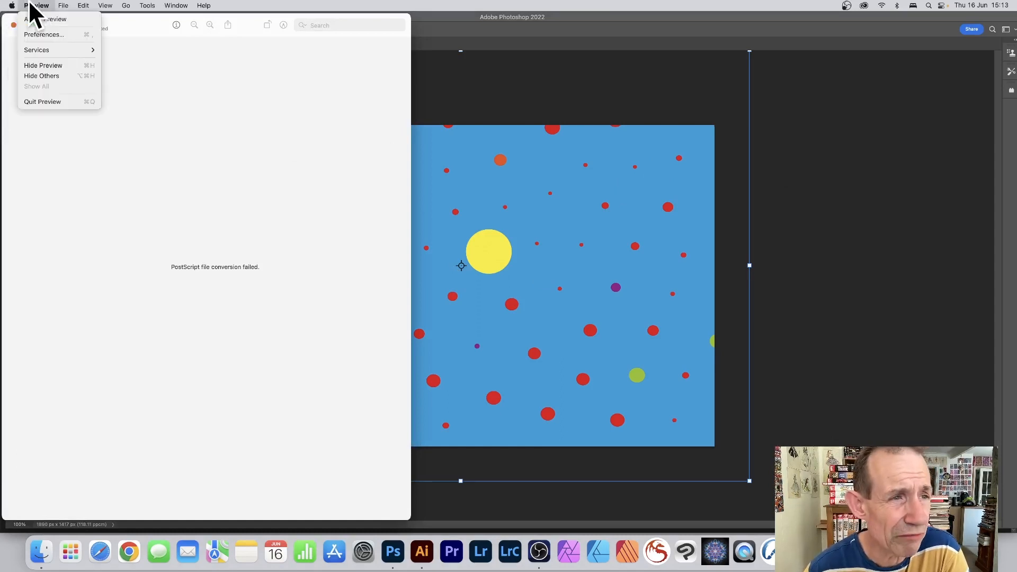
click(37, 98)
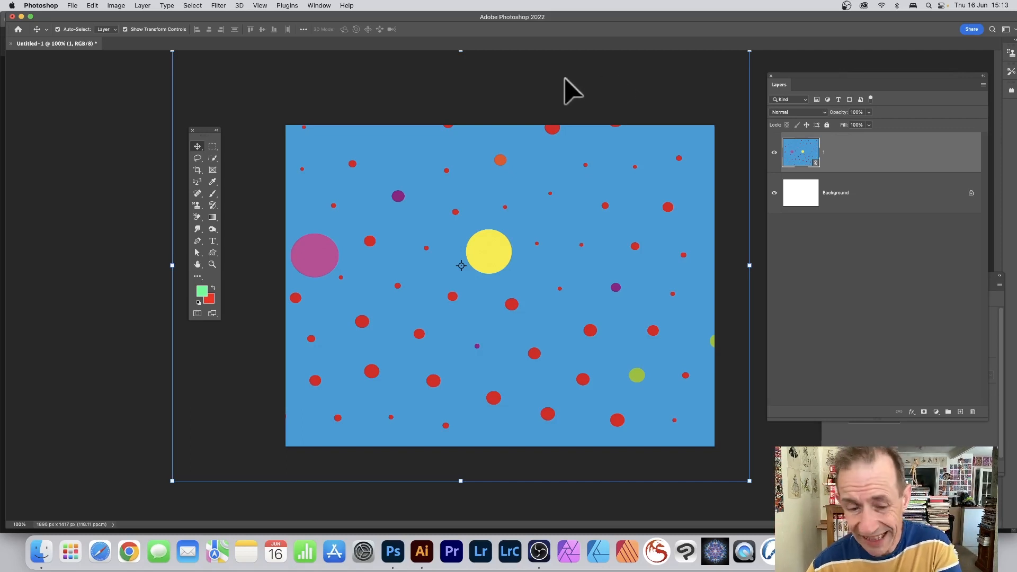
Step: Switch to Illustrator and open 1.eps from the Desktop
click(422, 554)
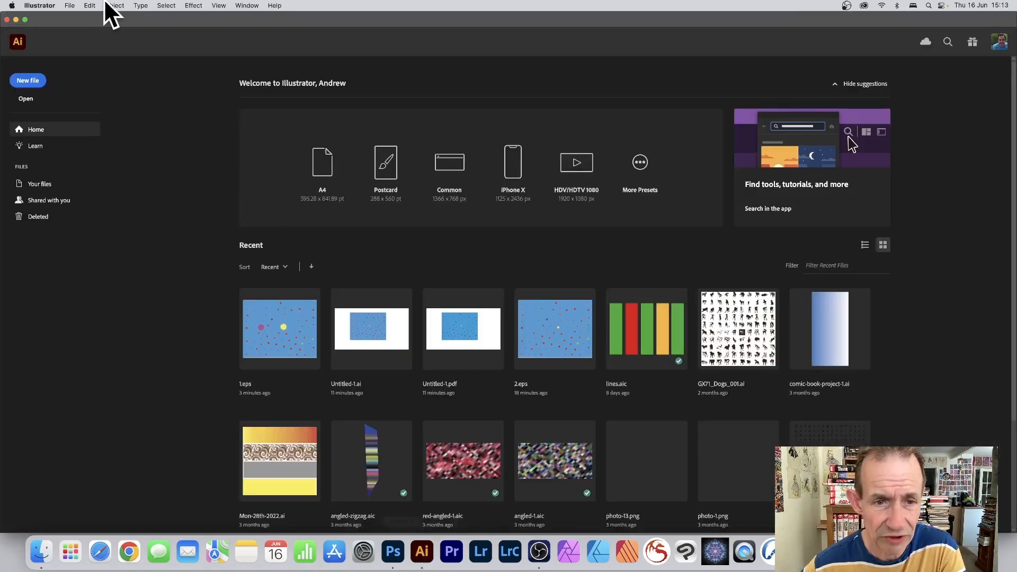
click(68, 5)
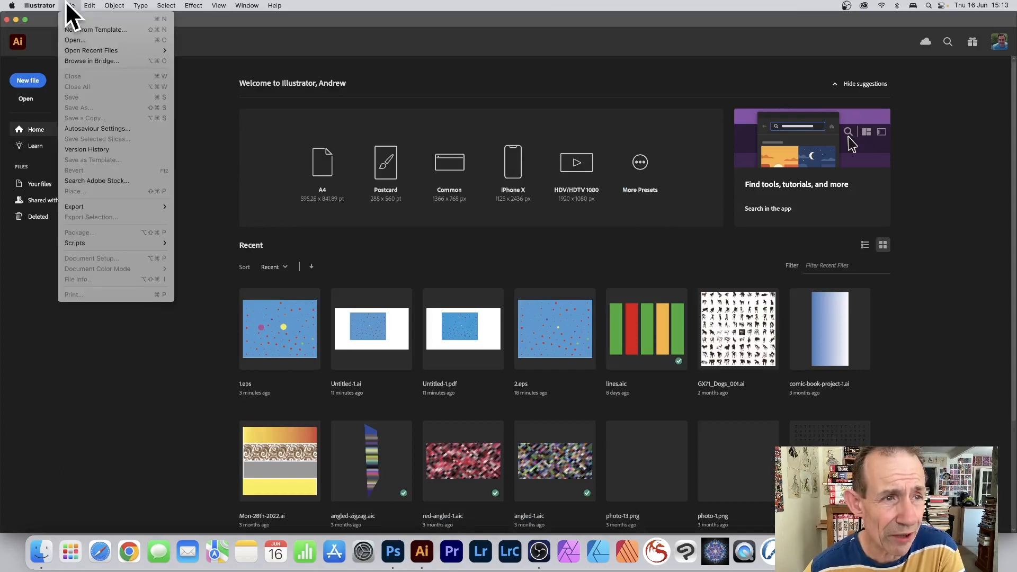
click(70, 39)
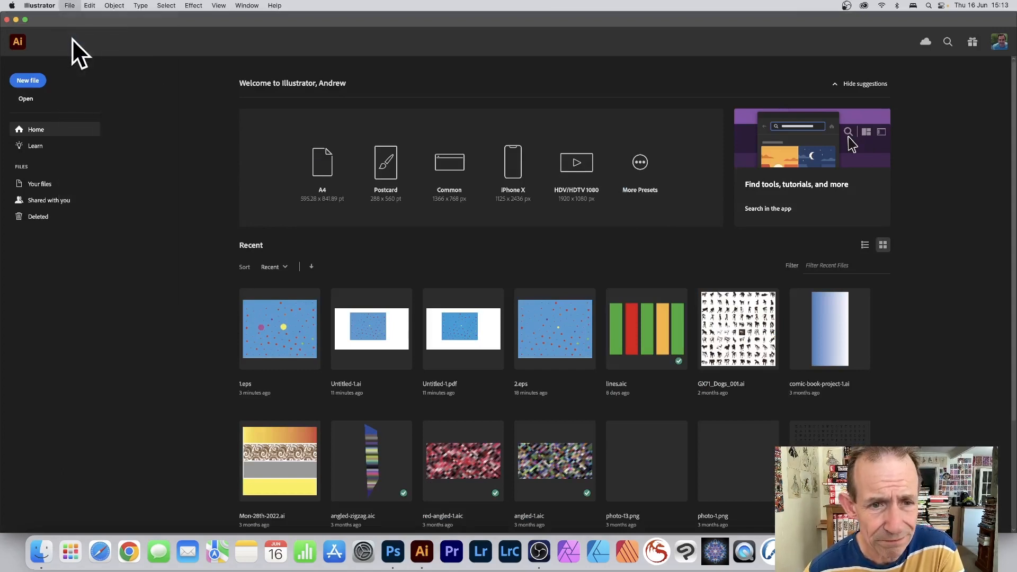
click(348, 128)
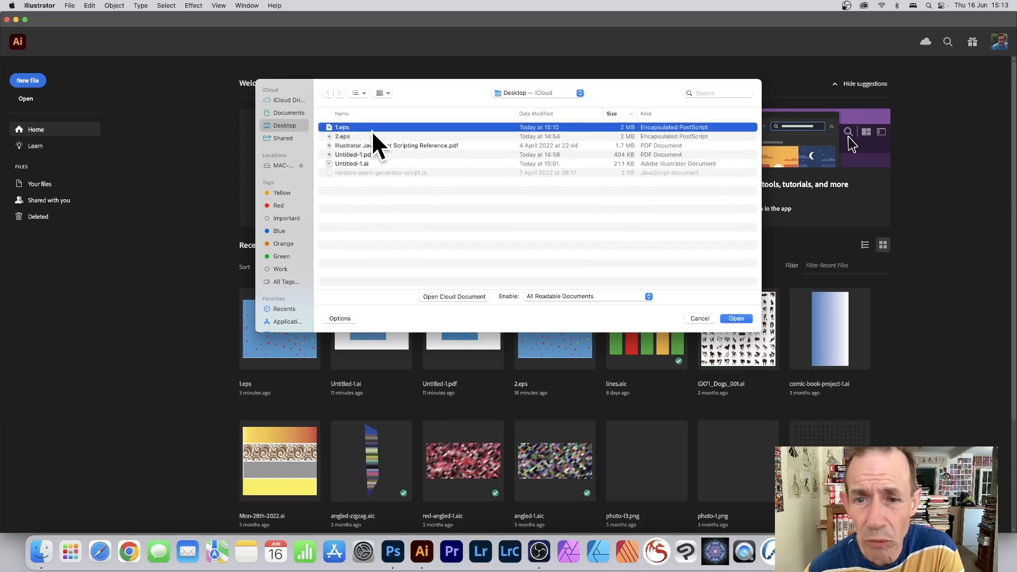
click(739, 319)
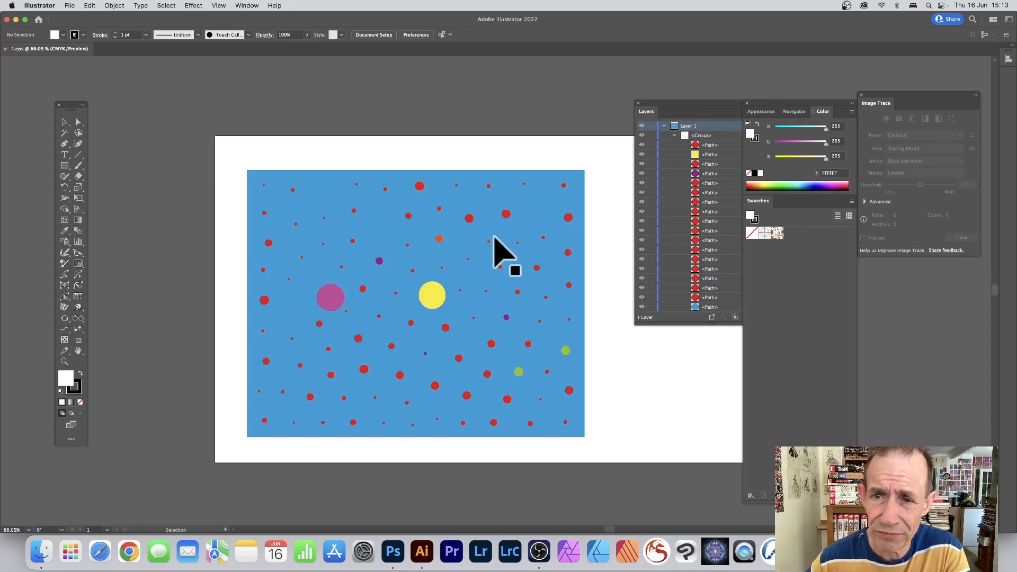
Step: Select the yellow circle through the Layers panel and nudge it slightly up and left
drag(674, 103, 641, 100)
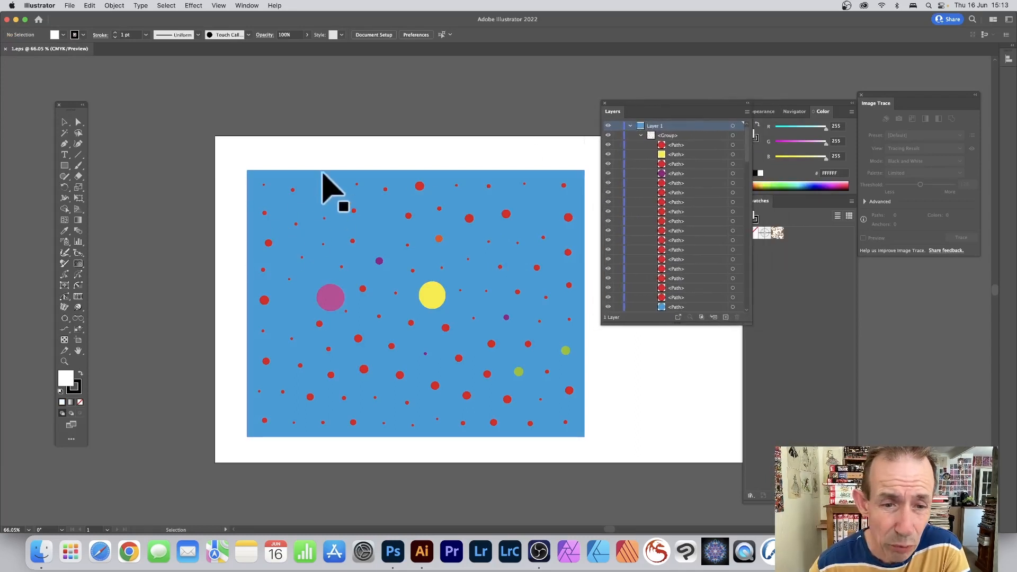
click(415, 197)
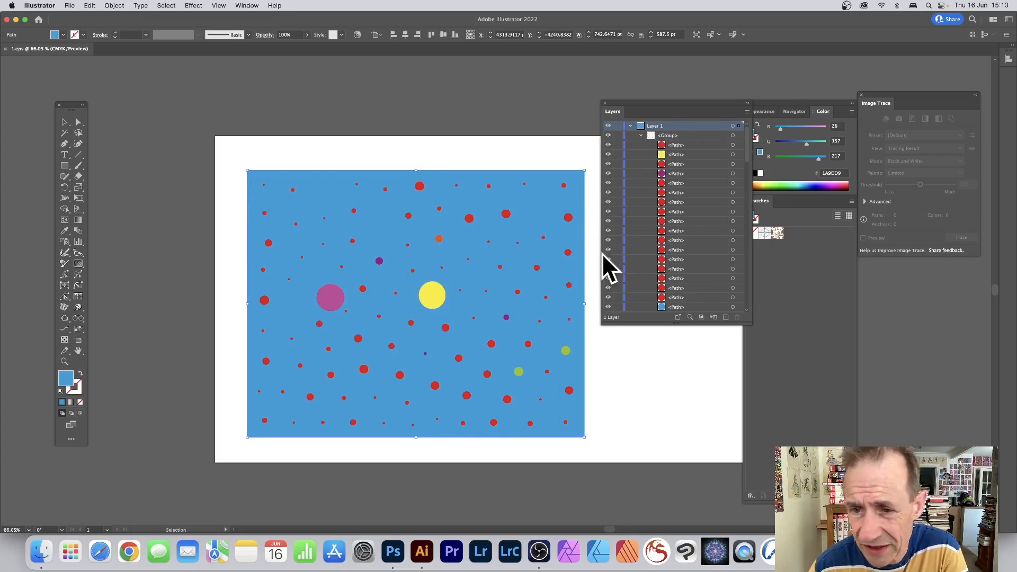
click(663, 155)
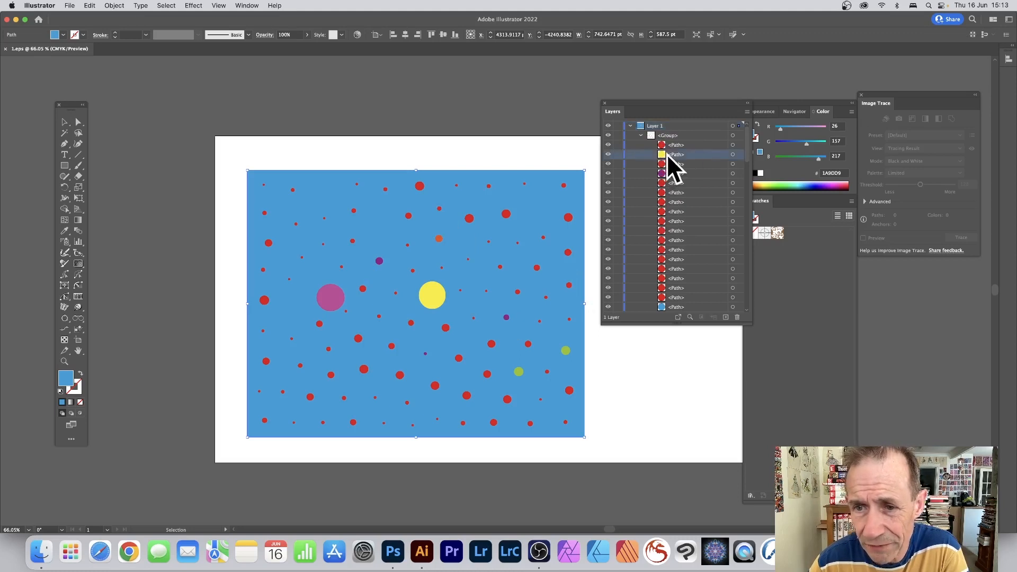
click(732, 154)
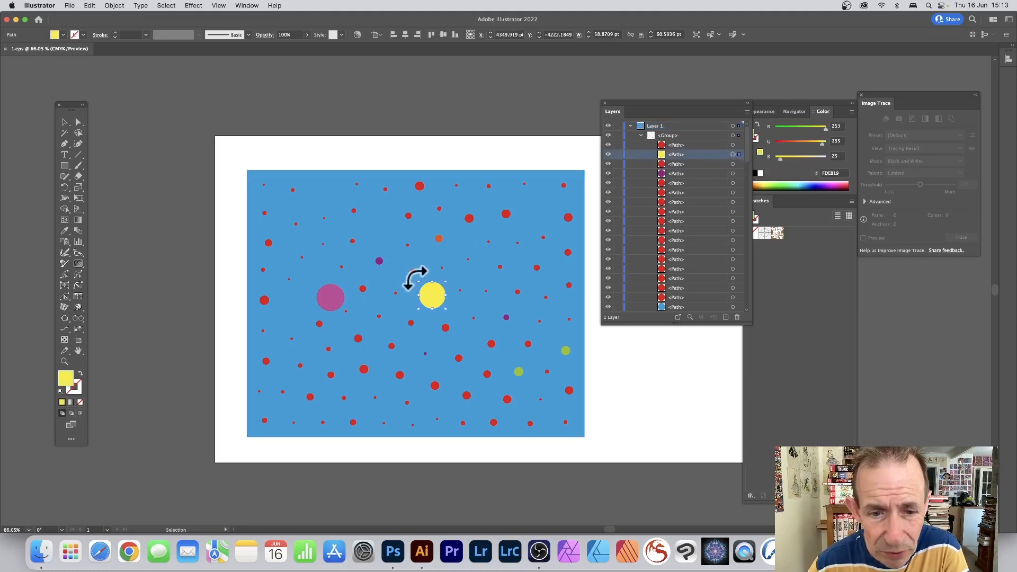
mouse_move(422, 287)
mouse_down()
mouse_move(403, 271)
mouse_move(417, 277)
mouse_up()
Step: Enter isolation mode on the group and enlarge a red dot near the top
click(470, 220)
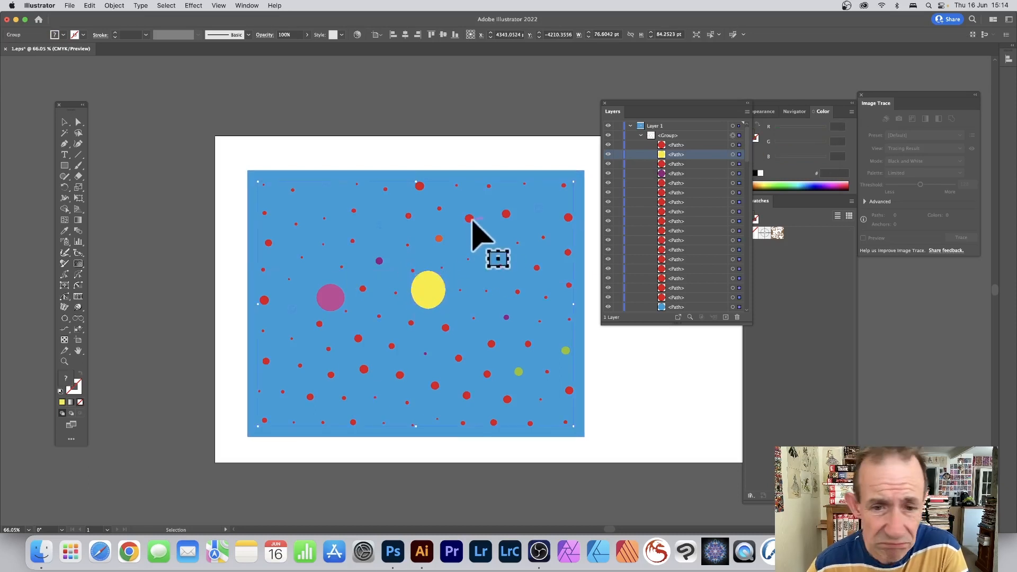
double_click(470, 220)
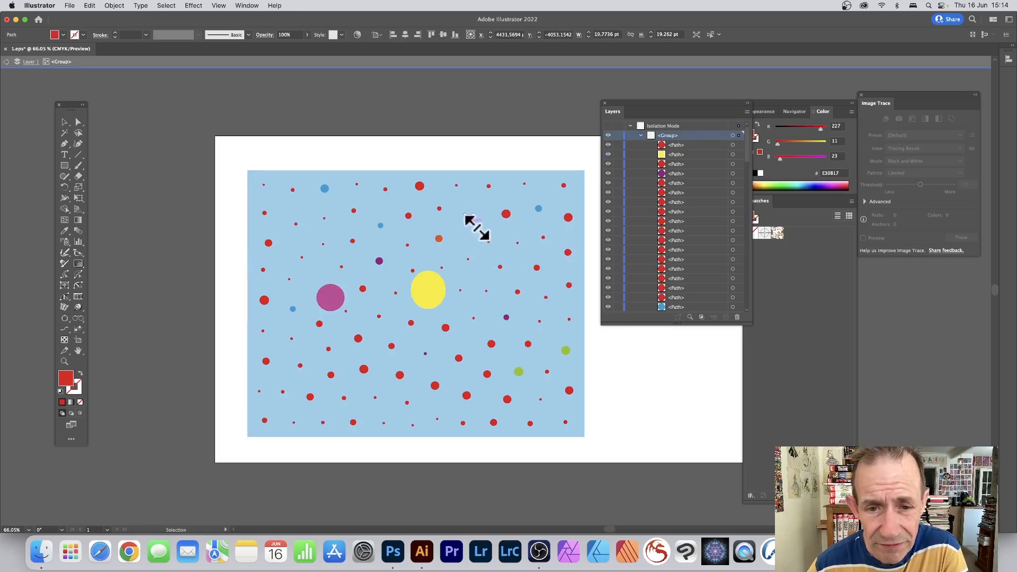
mouse_move(476, 226)
mouse_down()
mouse_move(490, 238)
mouse_move(476, 225)
mouse_move(483, 232)
mouse_up()
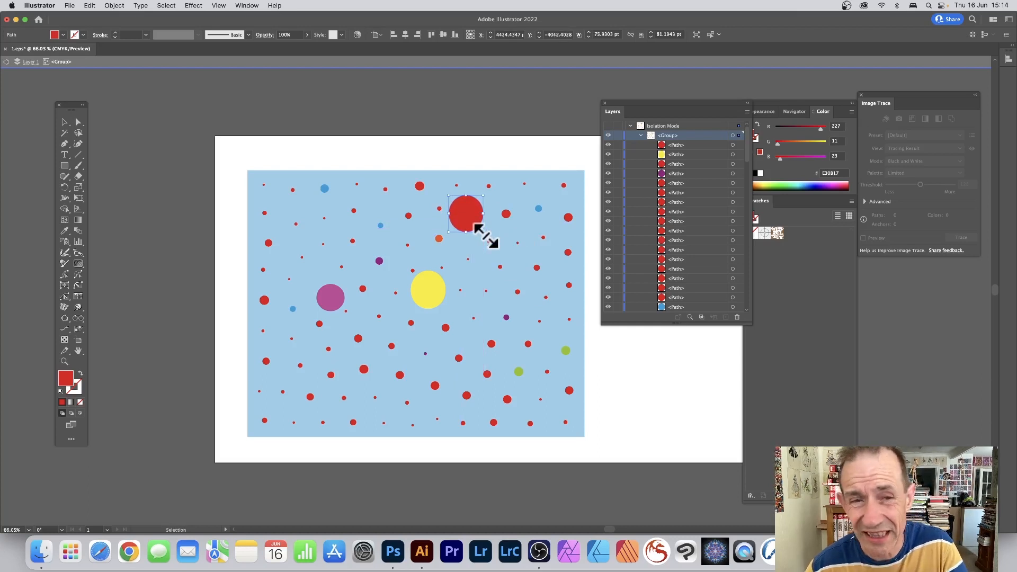
Step: Recolor the enlarged dot teal from the colour spectrum and exit isolation mode
click(778, 184)
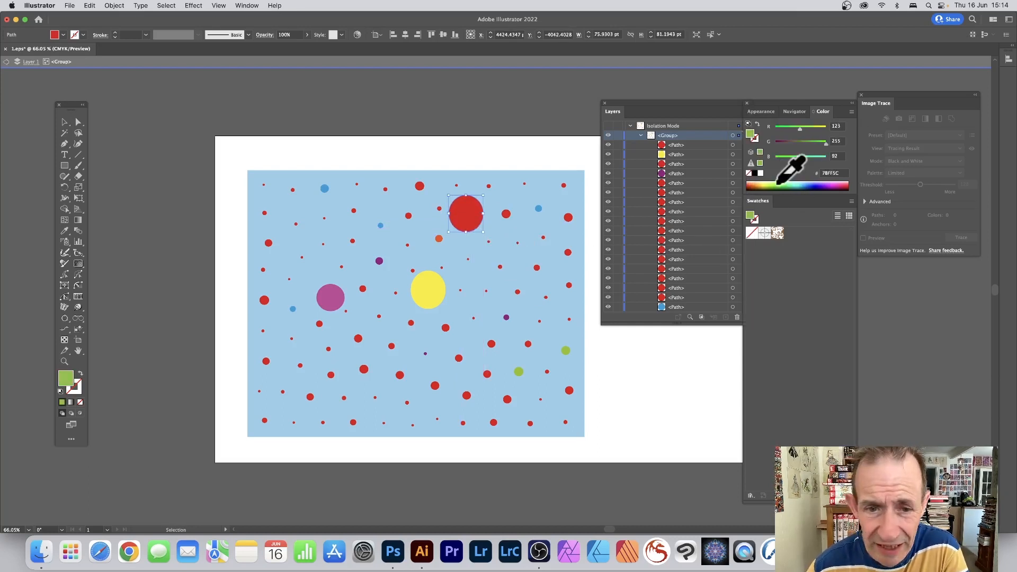
click(795, 184)
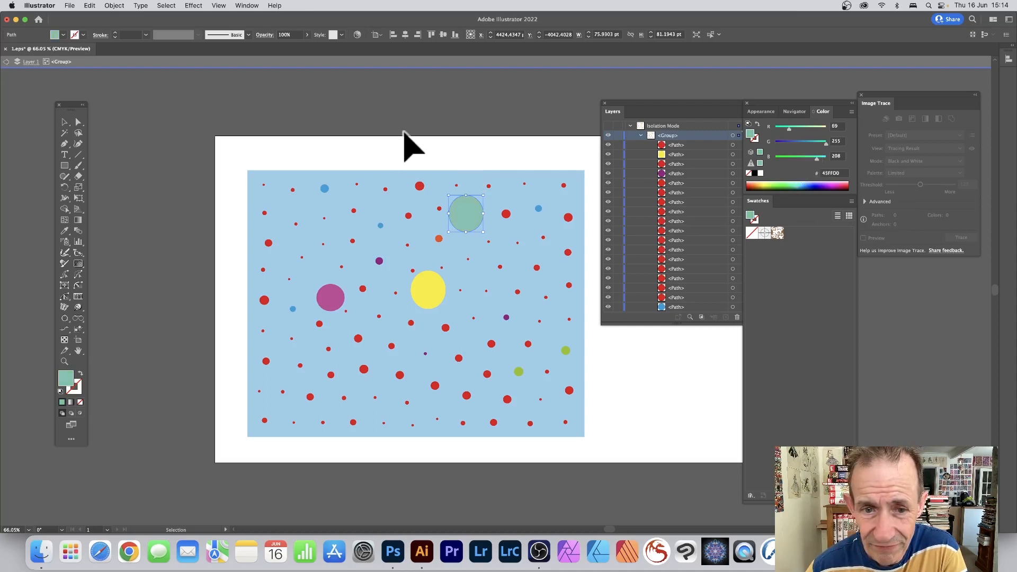
click(6, 62)
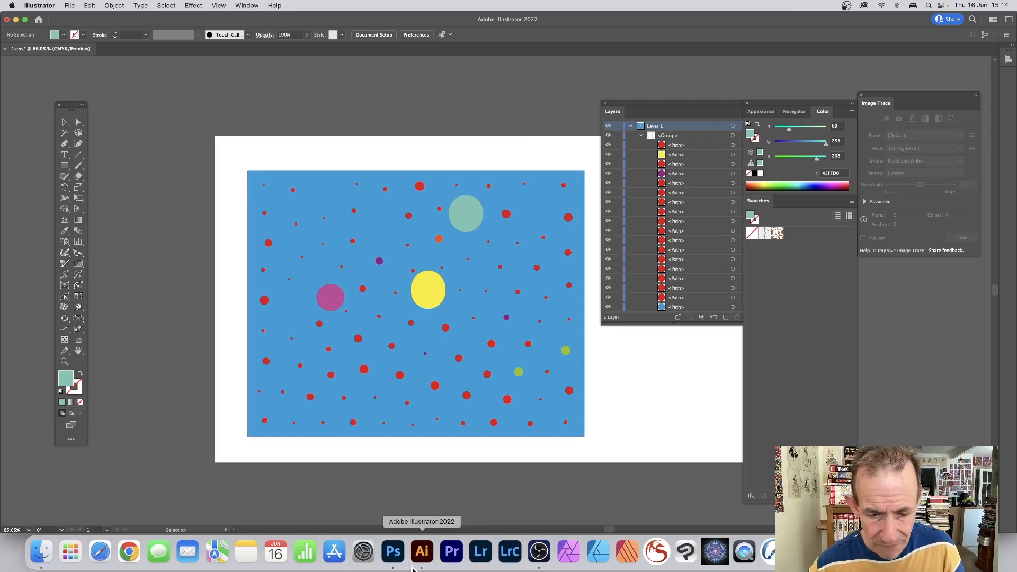
Step: Save the edited 1.eps file in Illustrator
click(394, 552)
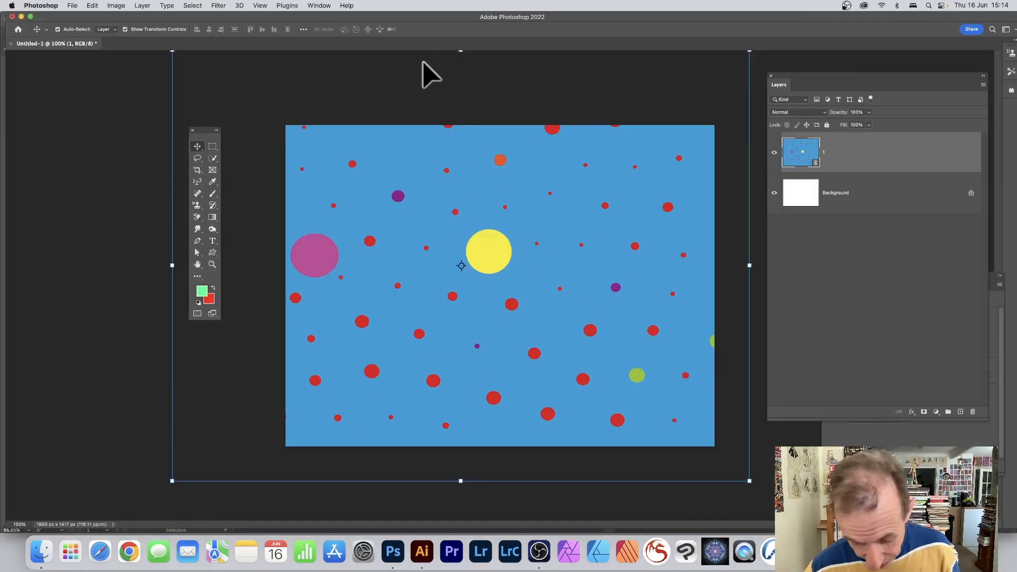
key(super+Tab)
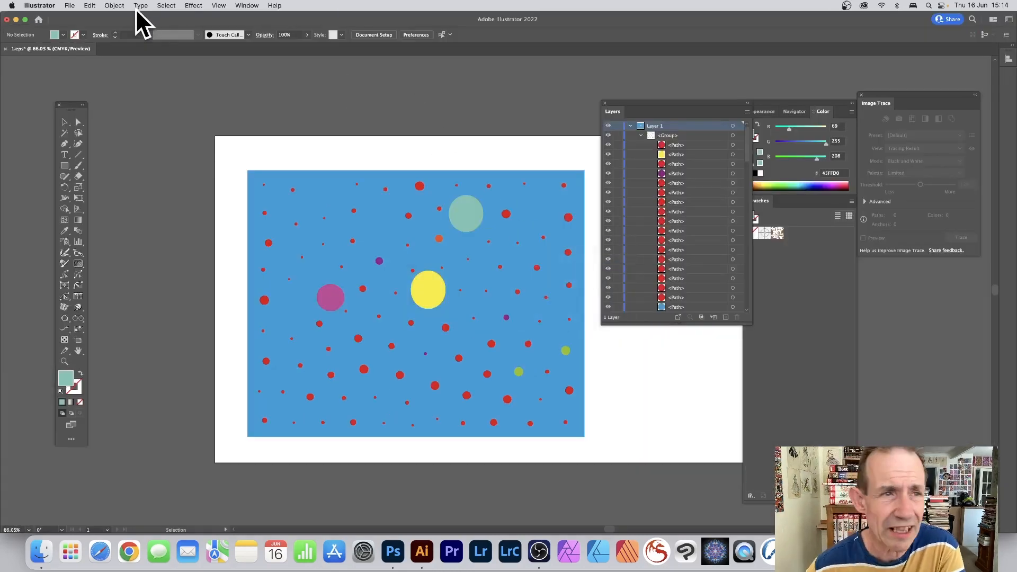
click(68, 5)
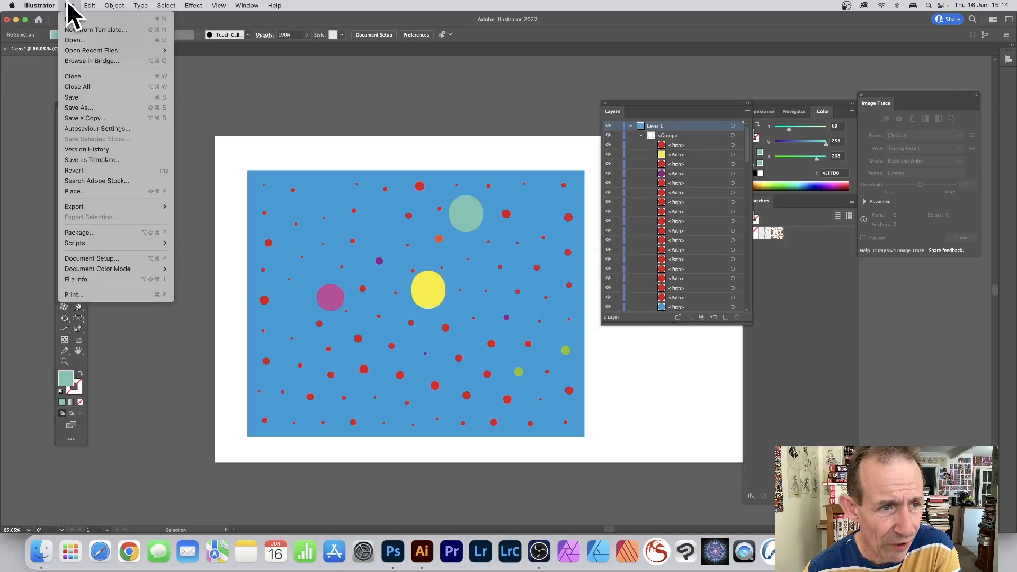
click(89, 97)
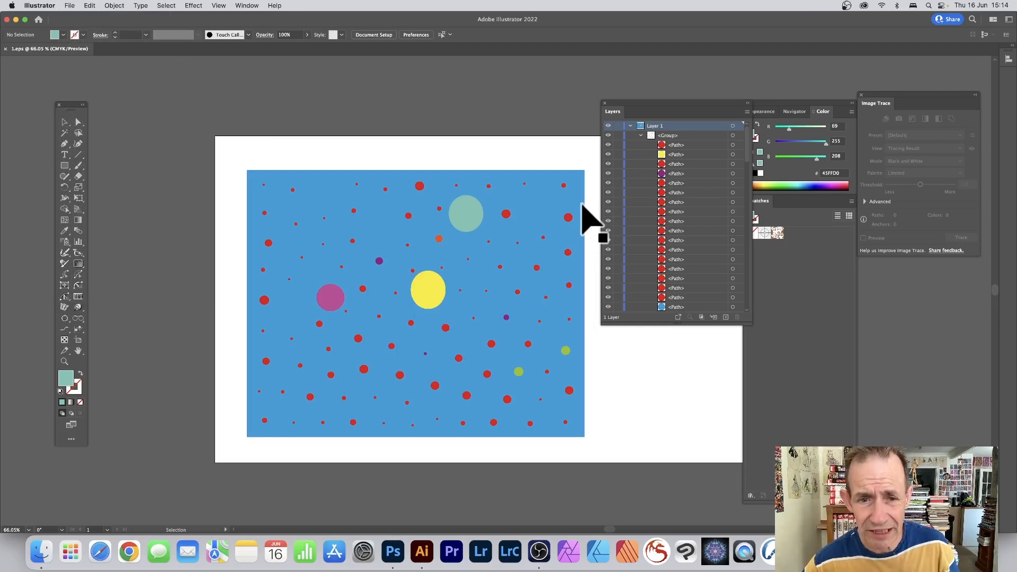
Step: Return to Photoshop to check the updated linked smart object
click(469, 218)
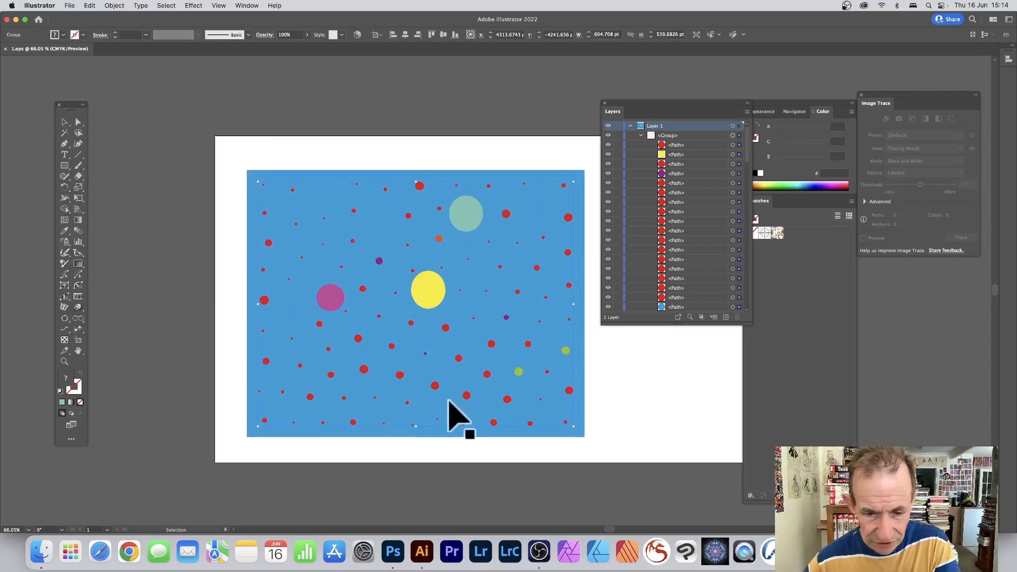
click(397, 556)
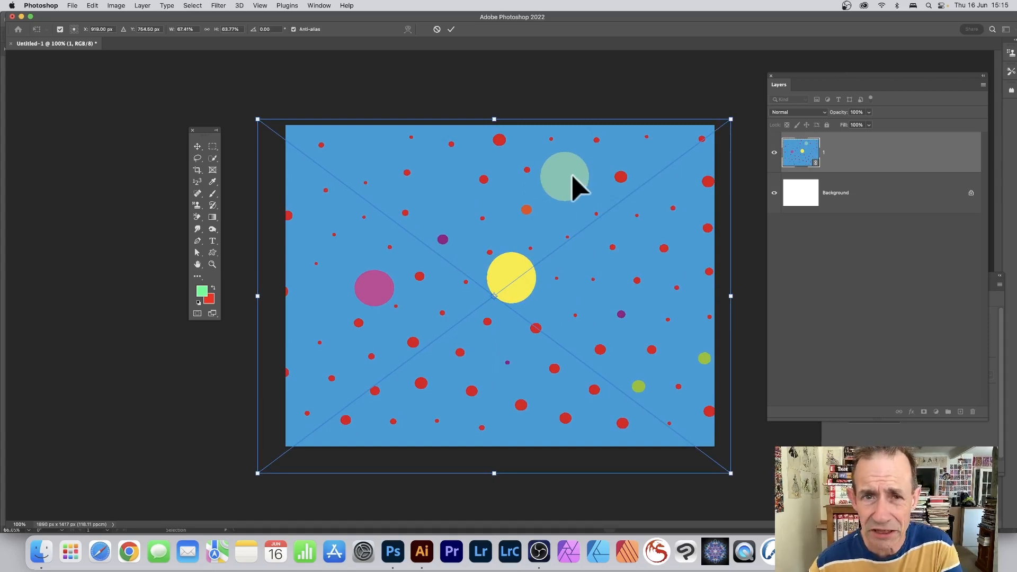
Step: Rotate the linked smart object clockwise on the canvas and commit the transform
click(451, 30)
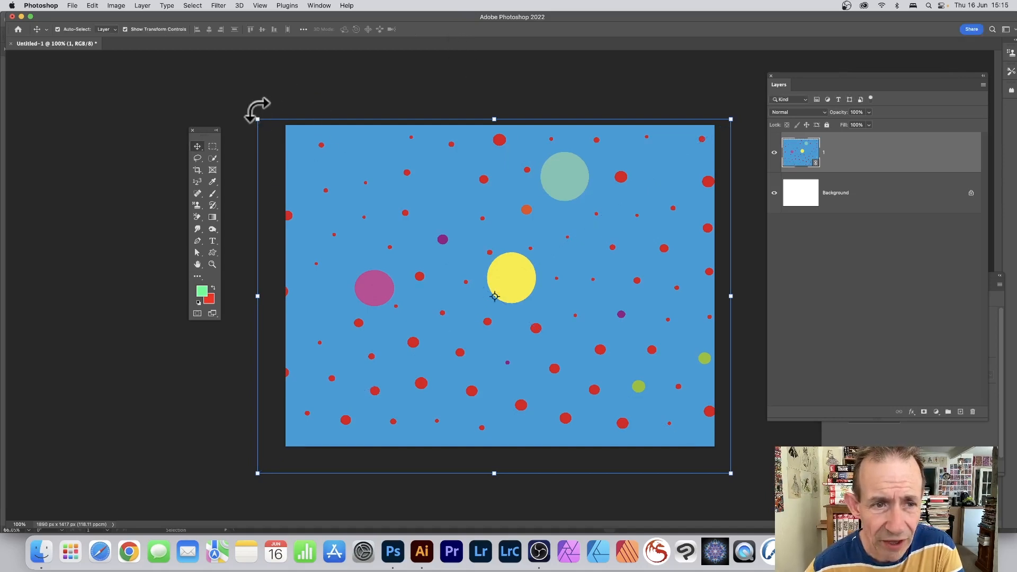
drag(258, 109, 432, 86)
key(Return)
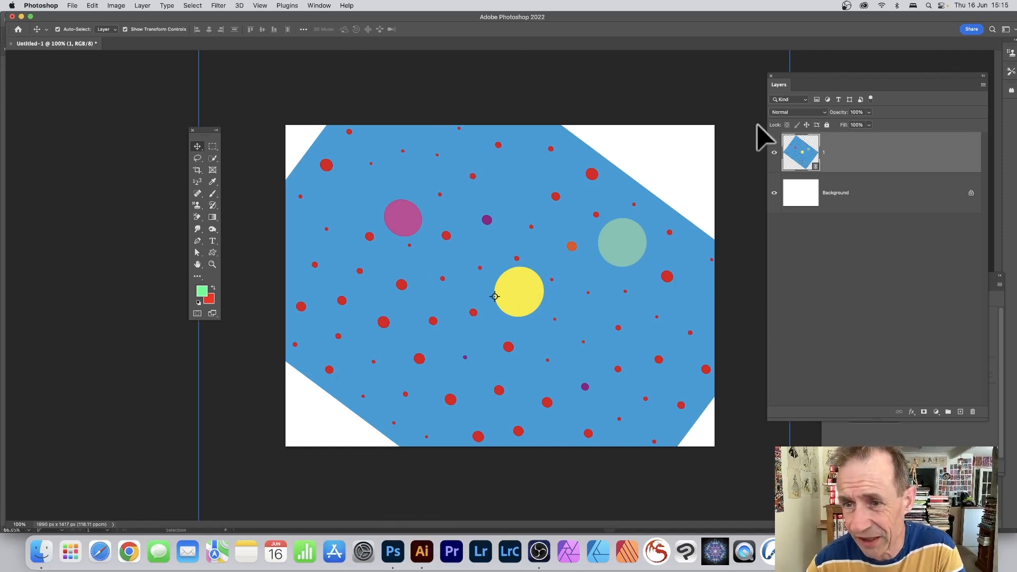
Step: Switch to Illustrator and move the dots down and to the right over the background
click(423, 552)
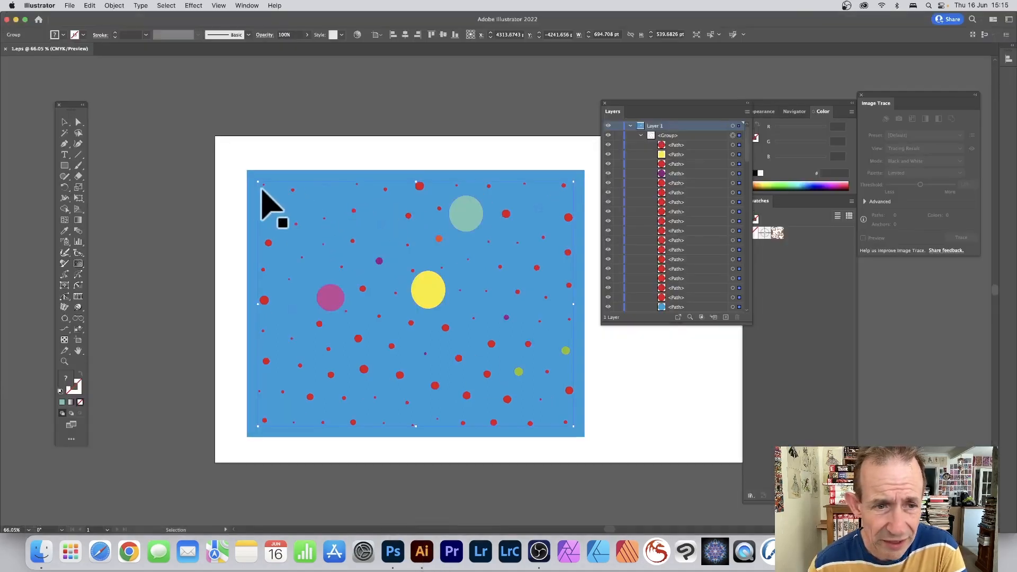
drag(259, 181, 309, 219)
Step: Recolor the blue background rectangle a pale cream, F4FFE7, from the colour spectrum
click(375, 191)
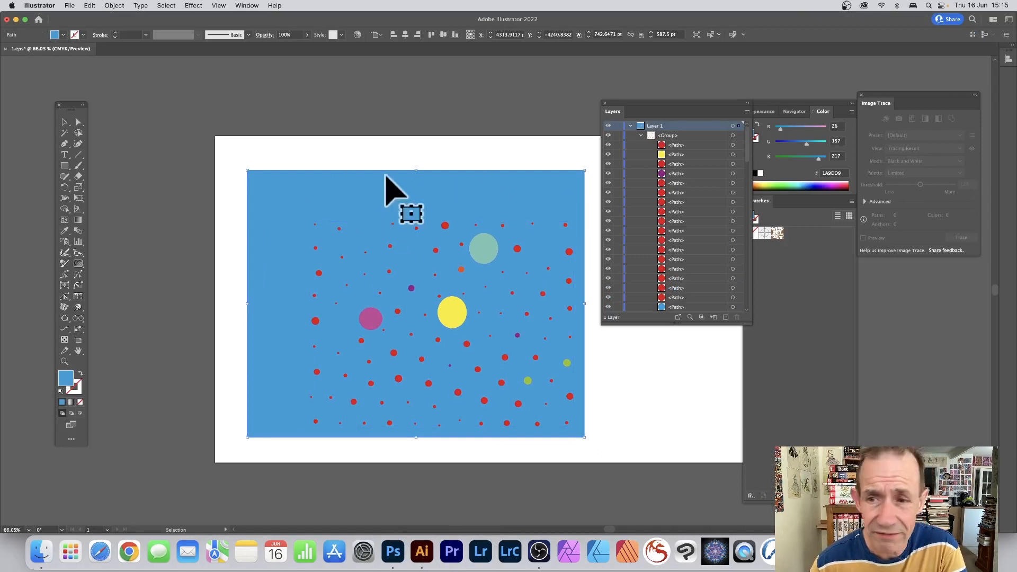
click(799, 184)
drag(799, 184, 771, 181)
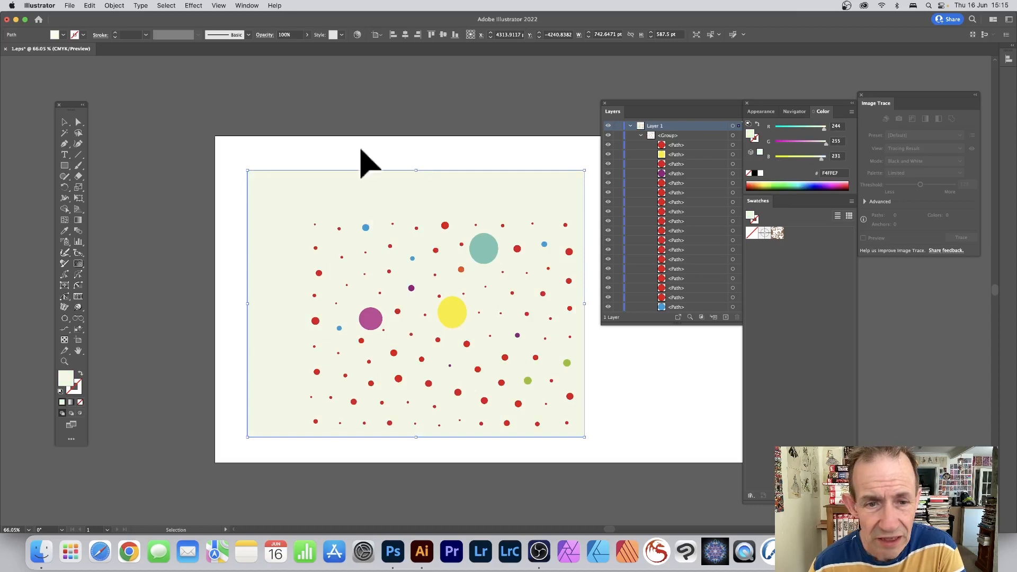
Step: Save the edited EPS file
click(74, 5)
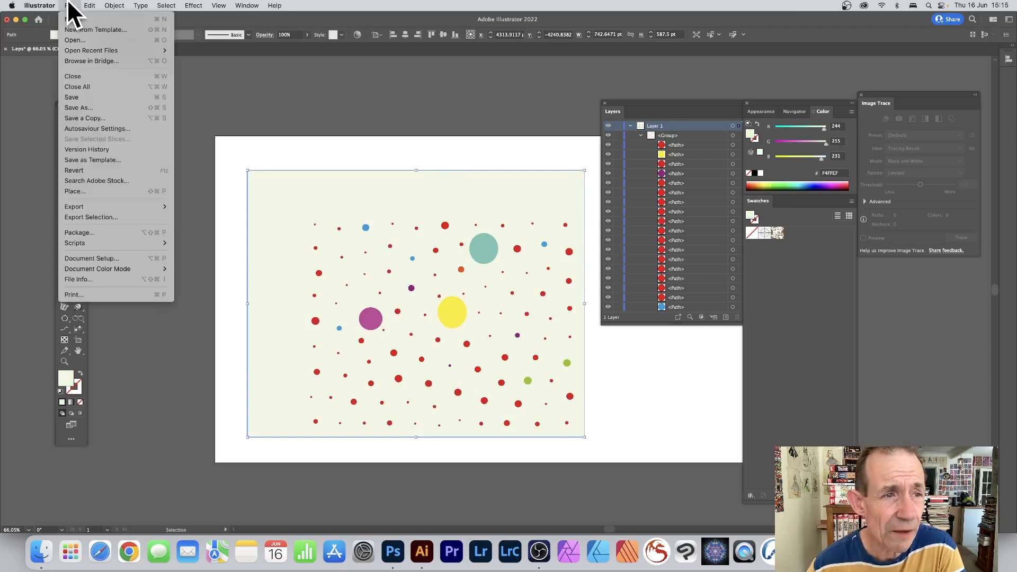
click(78, 97)
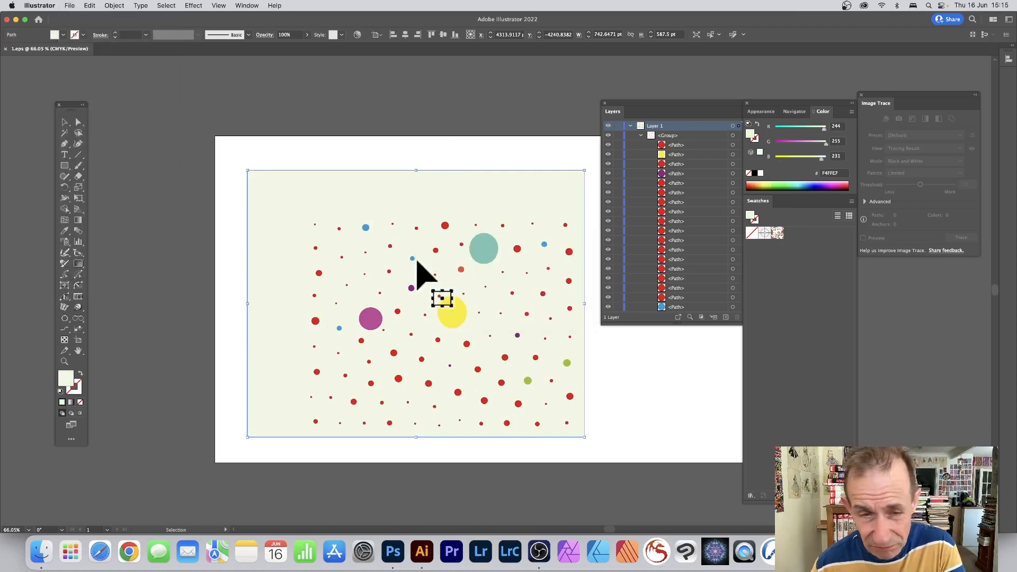
Step: Switch back to Photoshop to view the updated linked smart object
click(393, 553)
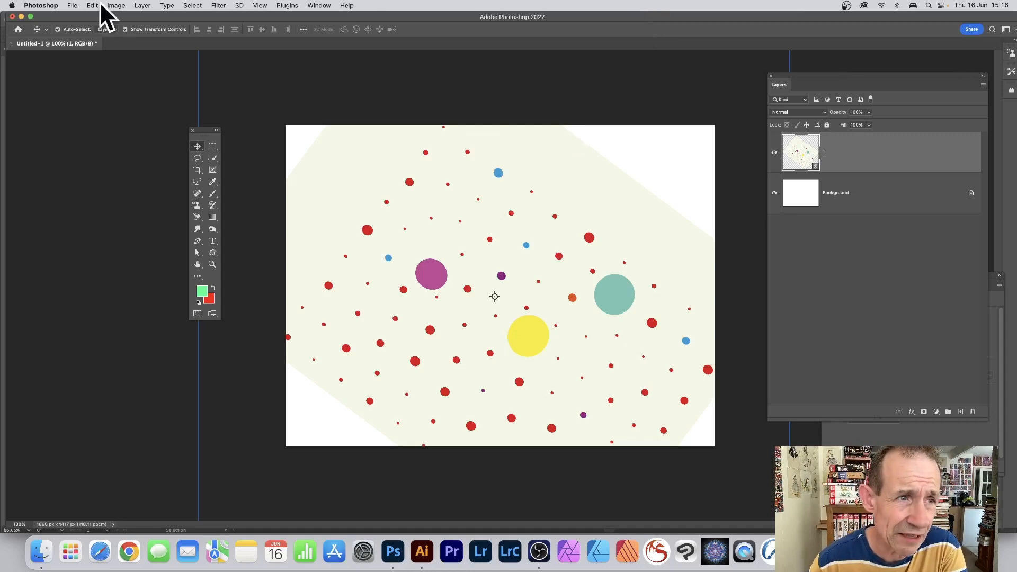
click(72, 6)
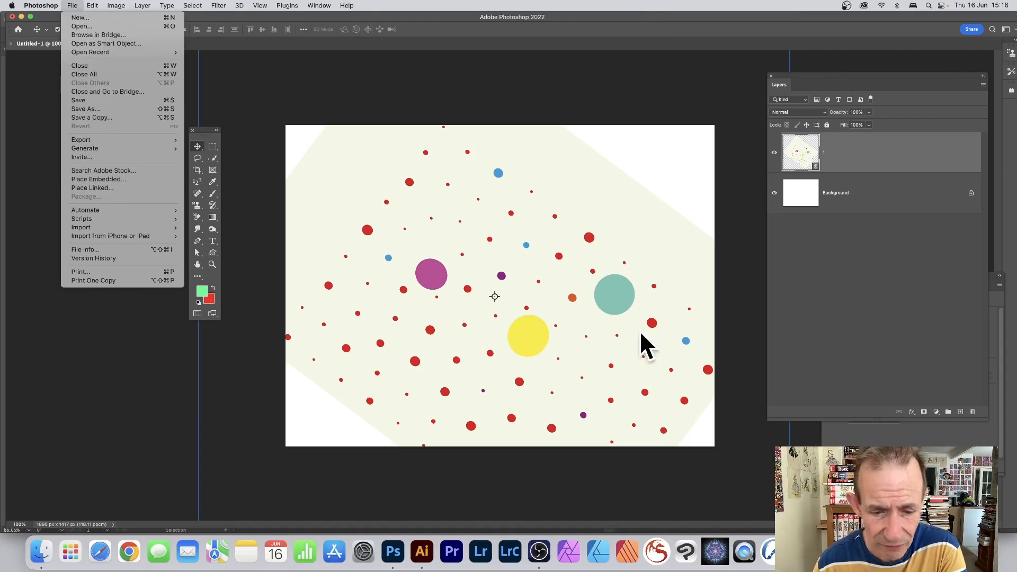
click(419, 550)
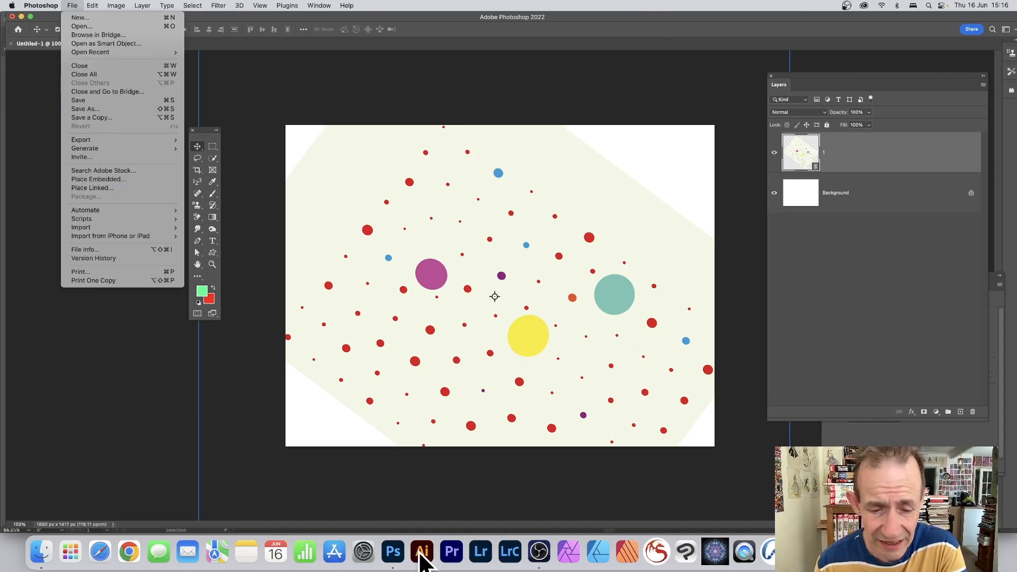